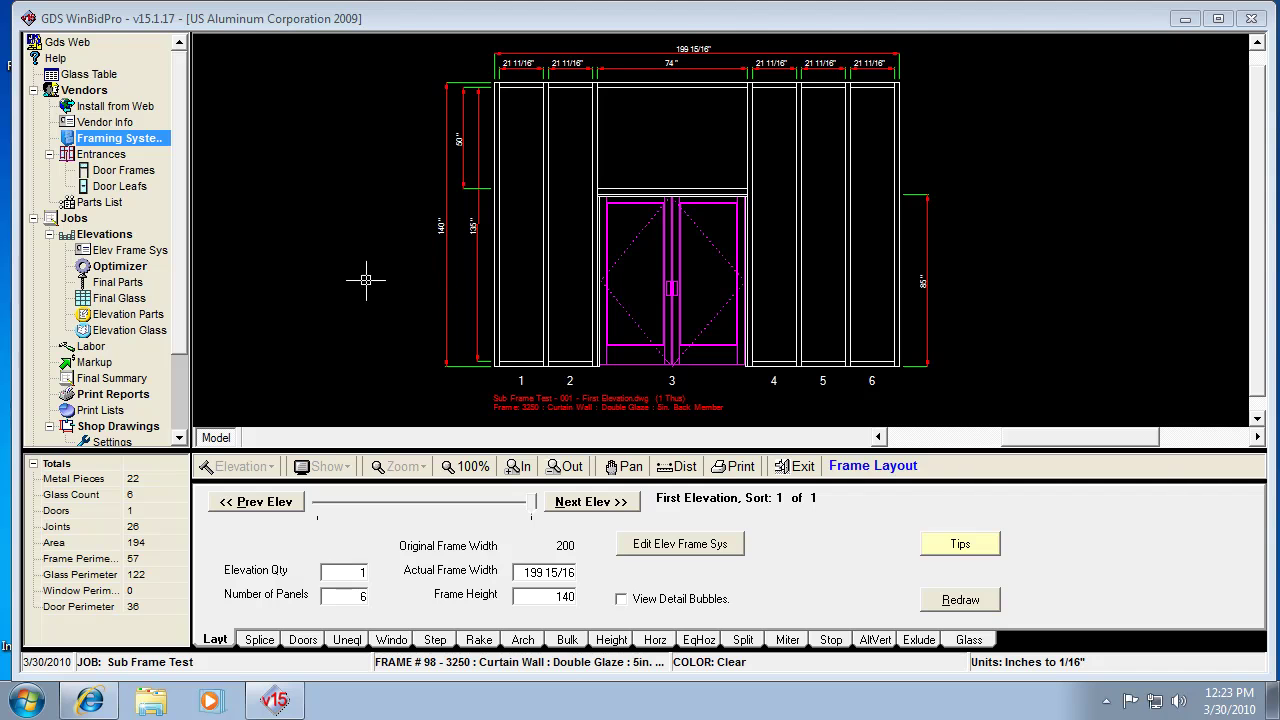
Add a new elevation named "Can Elevation" using the 451 Series Storefront Stacking Installation Exterior Glazed frame with Clear finish.
click(612, 505)
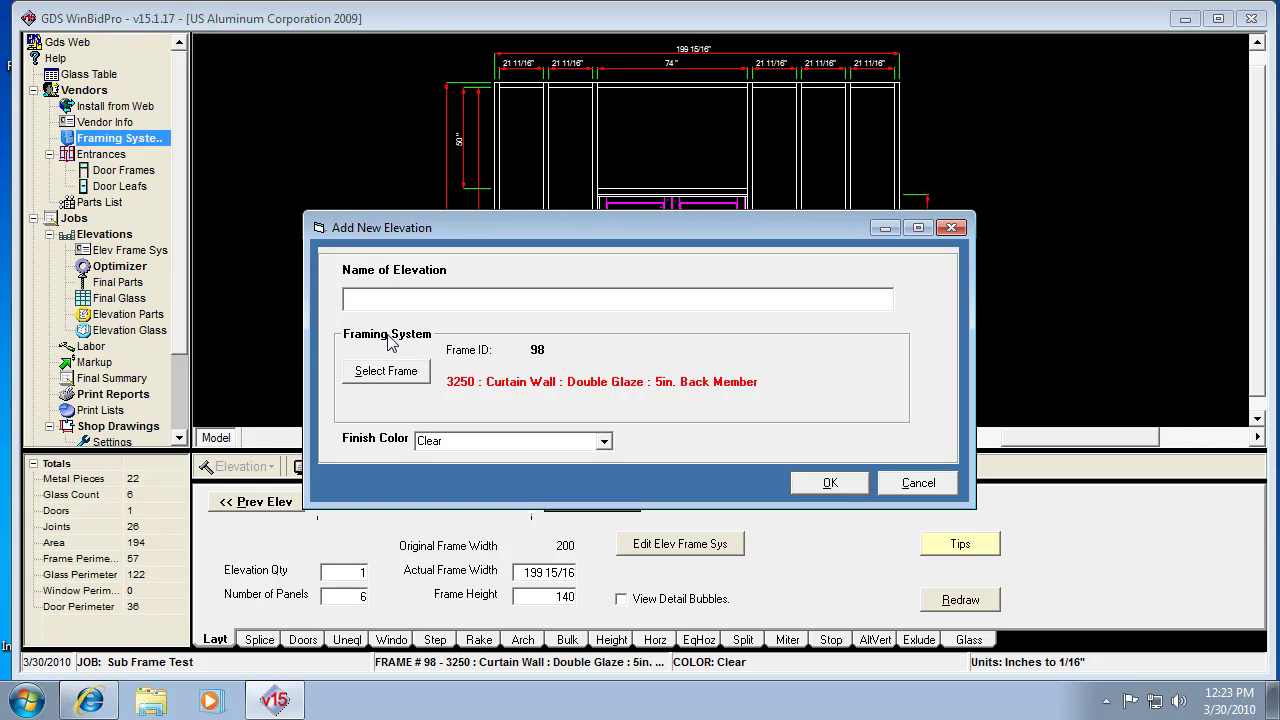
text(Can Elevation)
key(Tab)
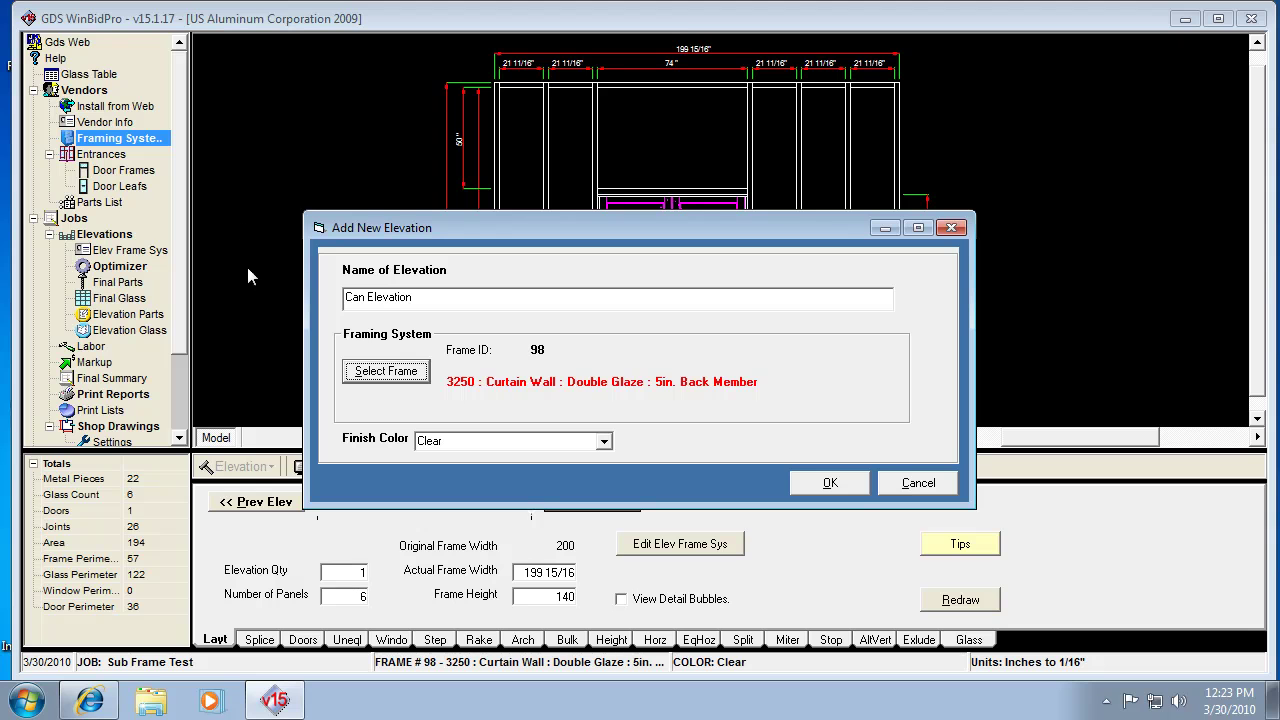
click(384, 372)
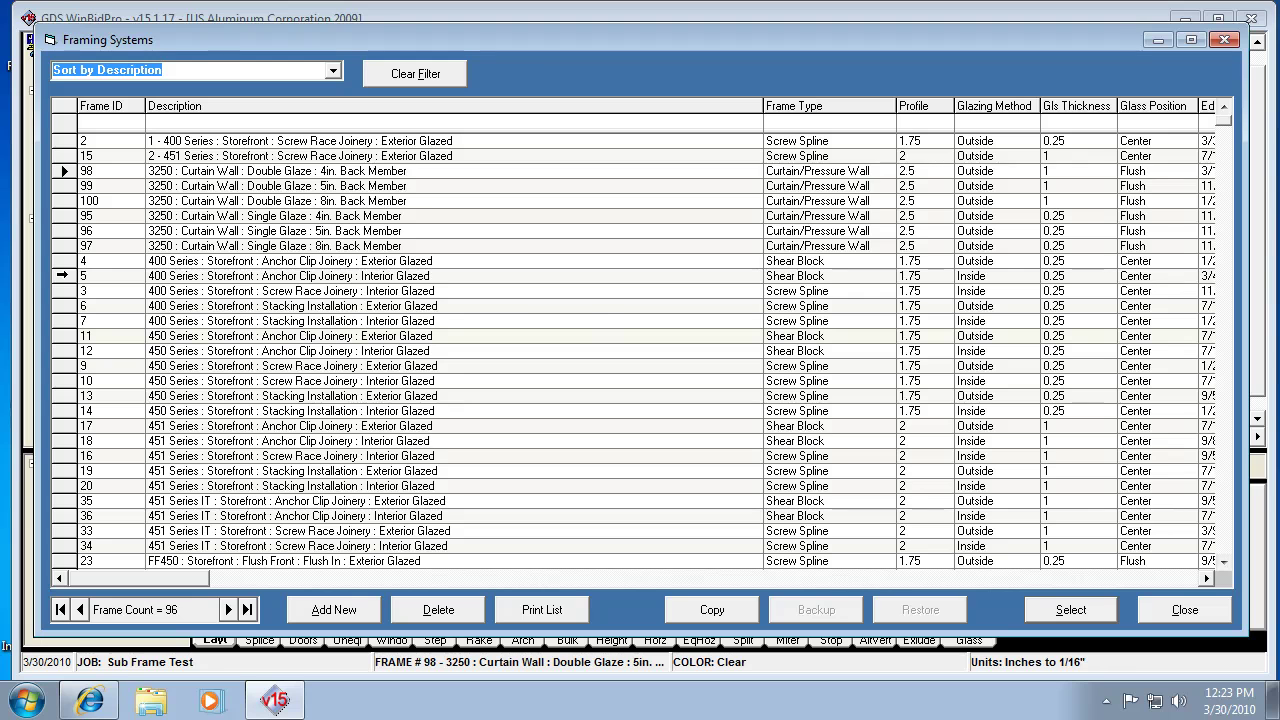
click(62, 474)
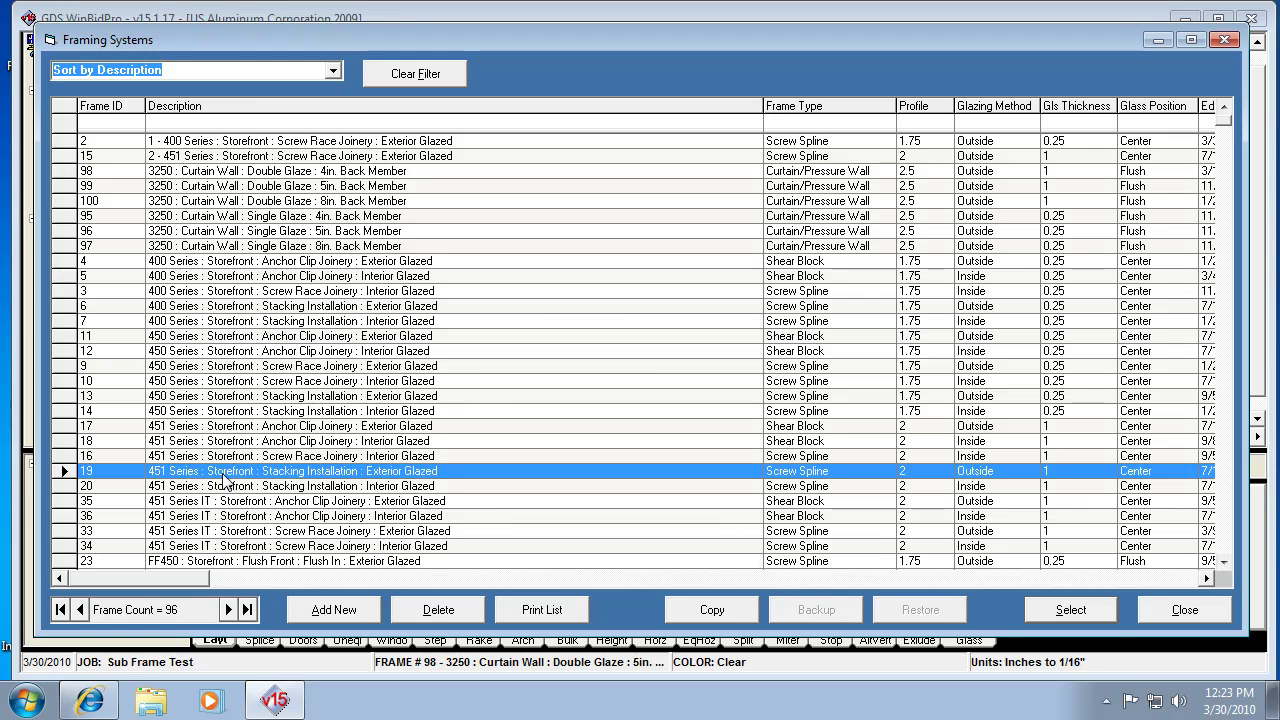
click(1062, 610)
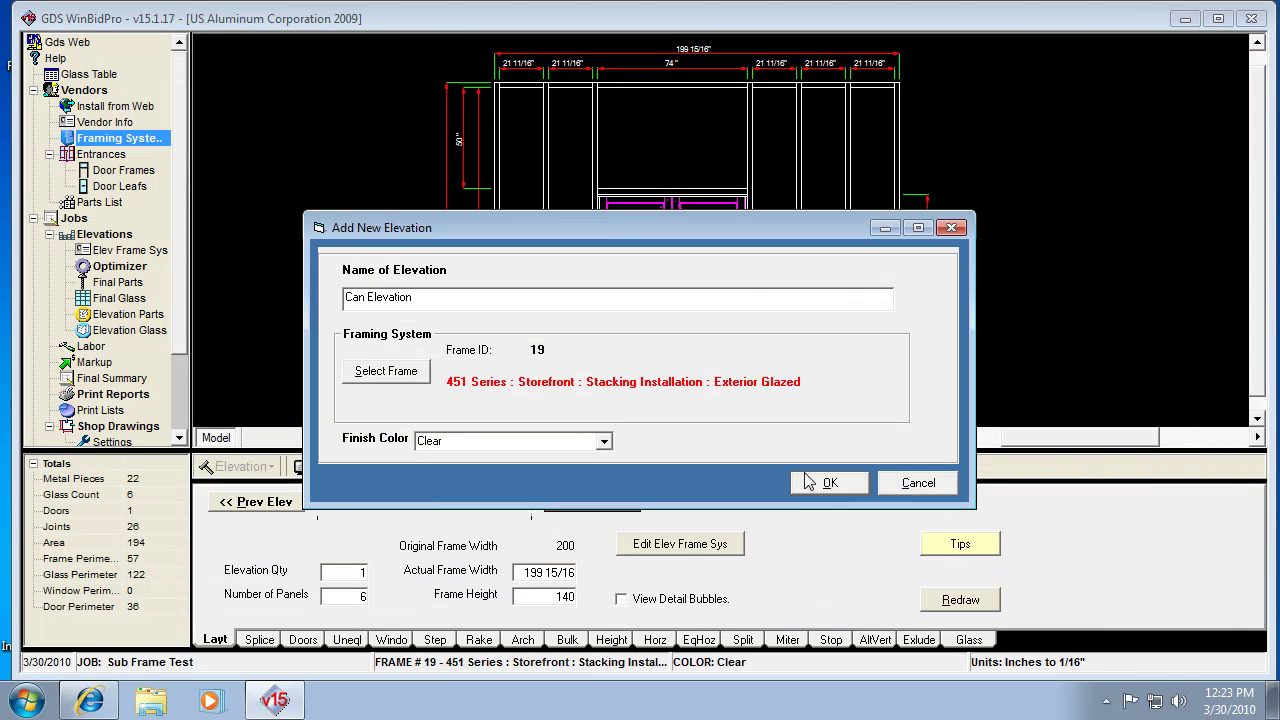
click(826, 484)
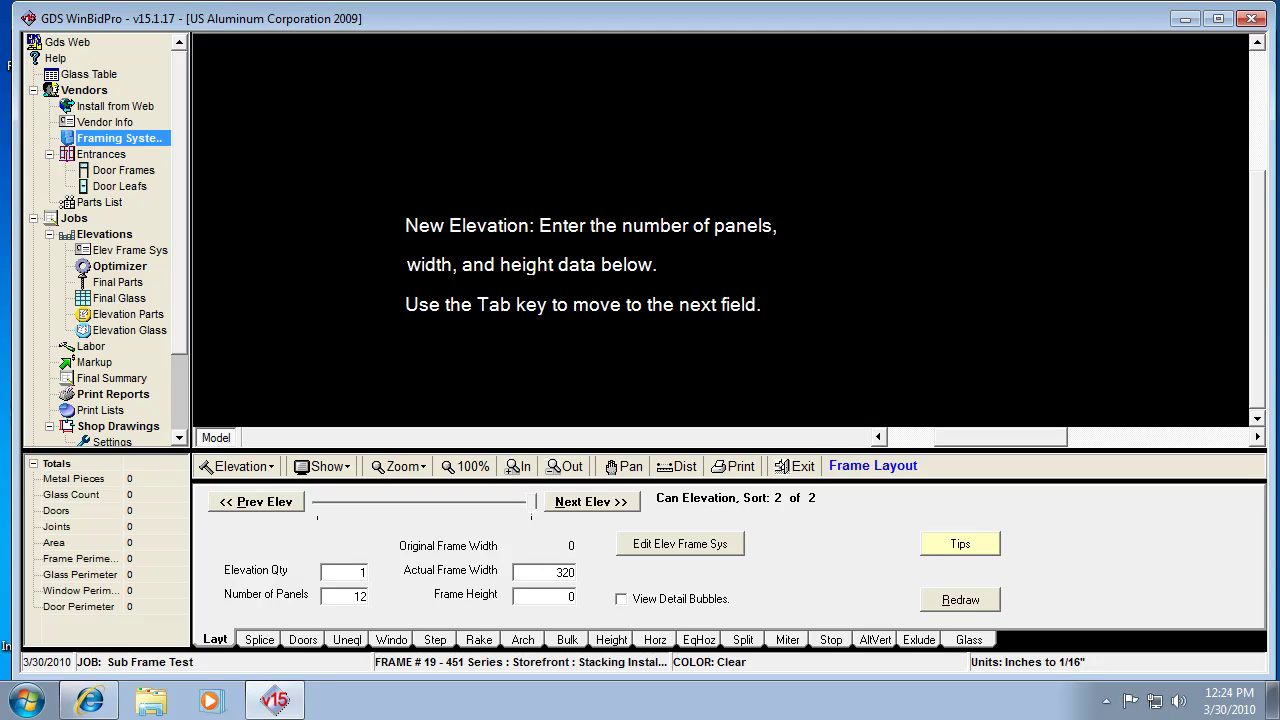
Lay out the new elevation with 12 panels, a frame width of 320 inches and a height of 140 inches.
key(Tab)
key(Tab)
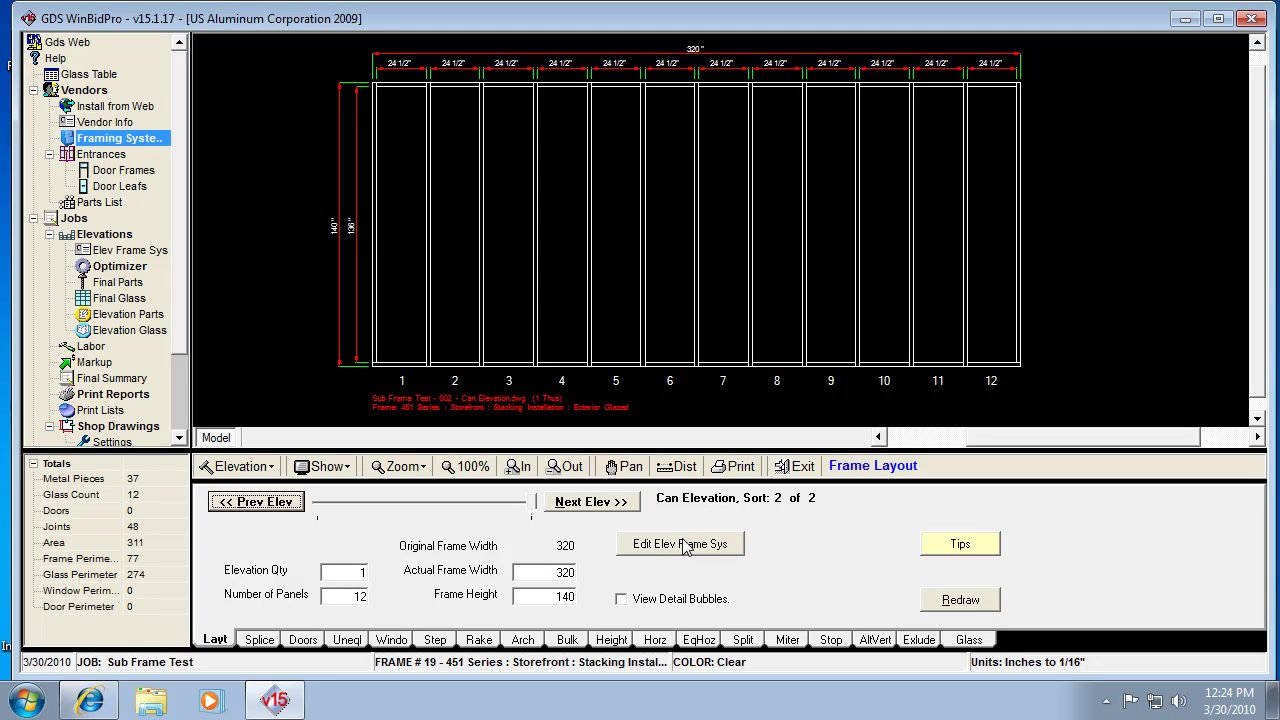
Open the elevation's framing system for editing and change its frame type to Can/Stick.
click(684, 545)
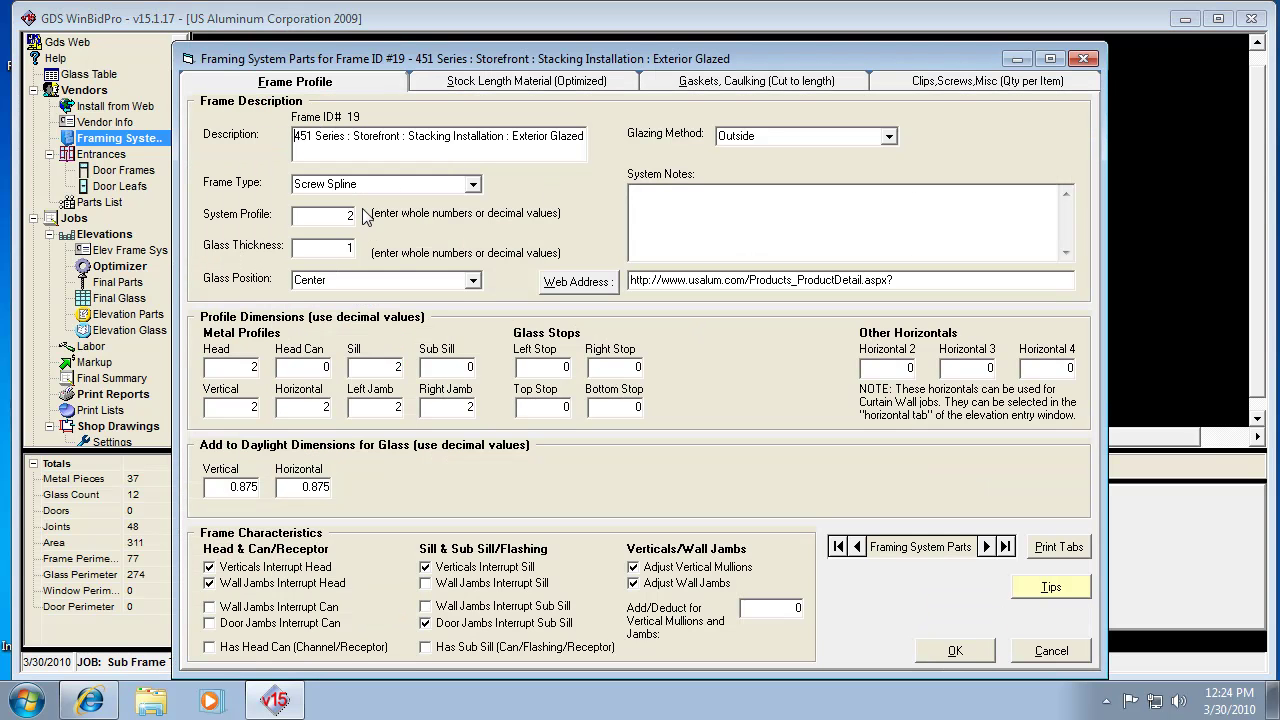
click(473, 185)
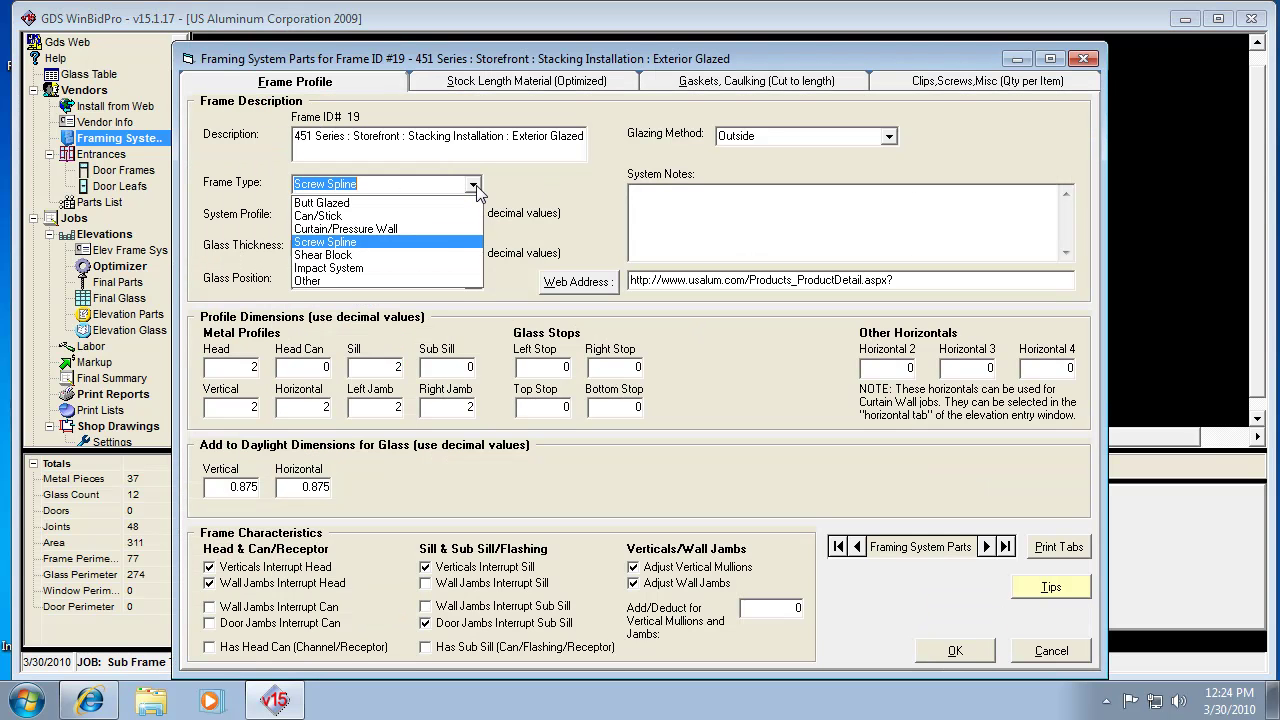
click(330, 217)
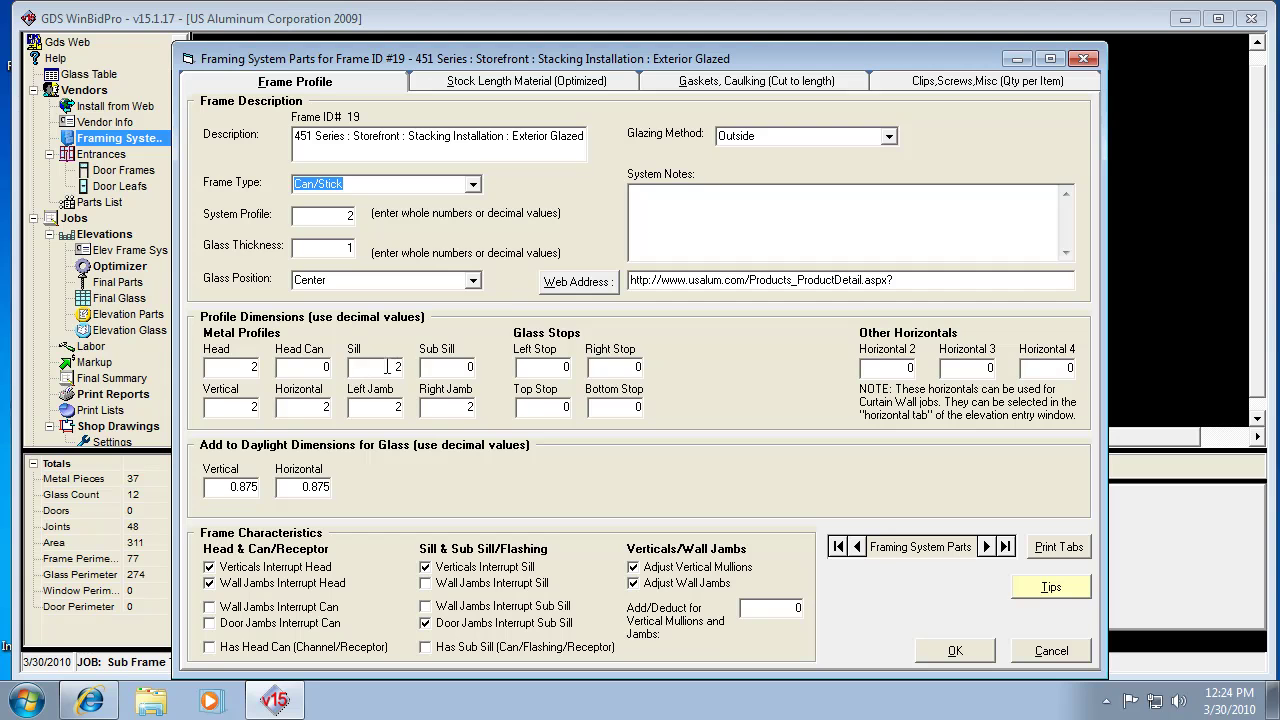
Set the Head Can and Sub Sill profile dimensions to 2 and the Head and Sill dimensions to 0.
click(321, 367)
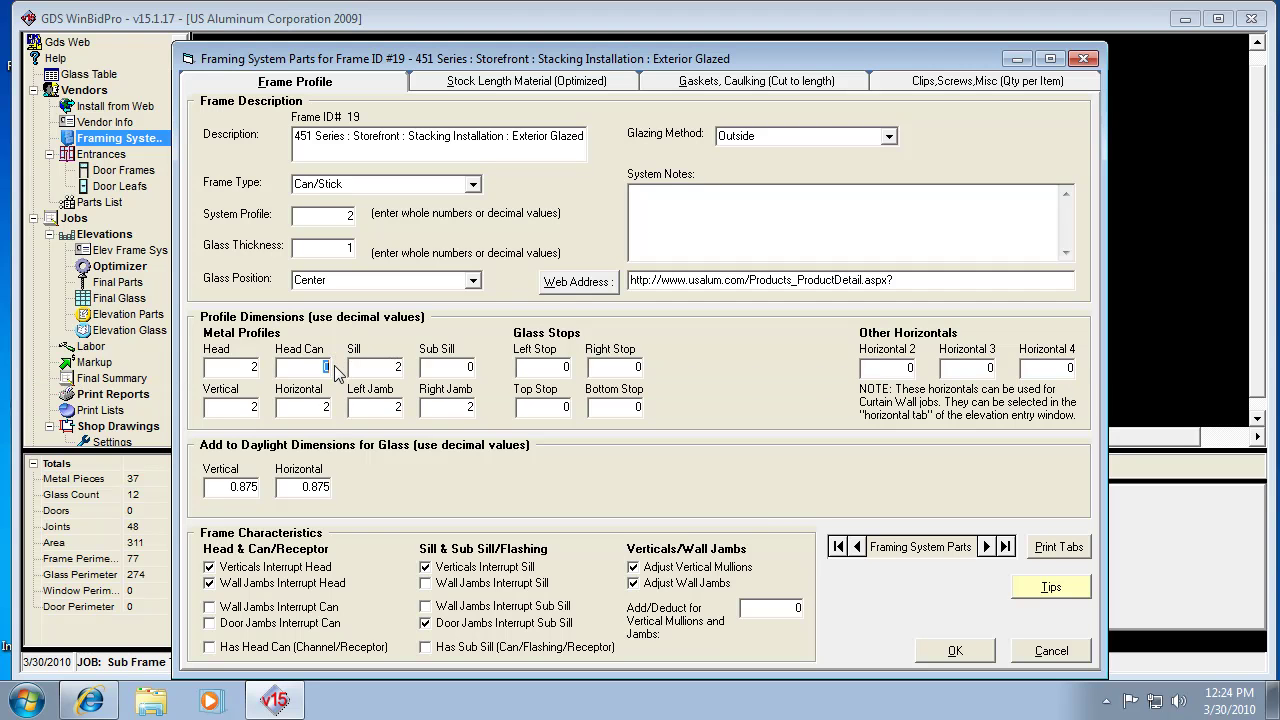
text(2)
mouse_move(882, 58)
mouse_down()
mouse_move(760, 20)
mouse_move(730, 82)
mouse_move(740, 127)
mouse_move(784, 127)
mouse_up()
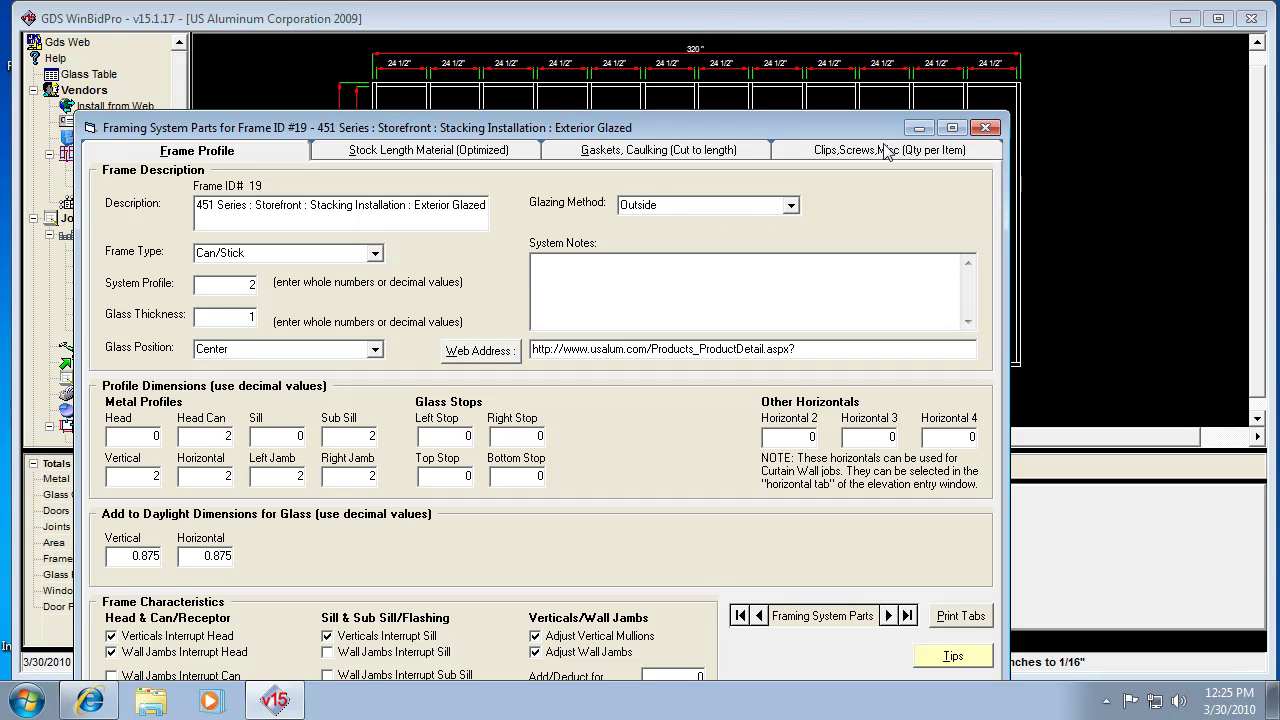
drag(875, 125, 966, 55)
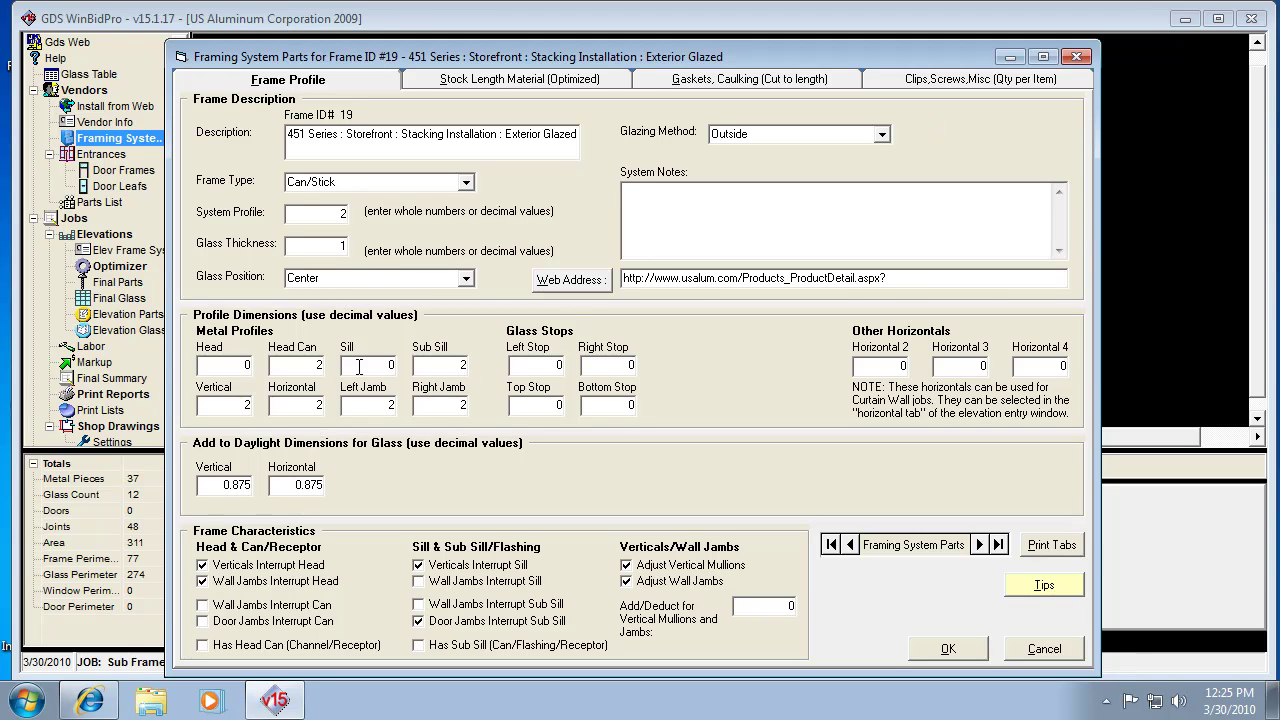
Set both the Head and Sill metal profile dimensions to 0.25.
mouse_move(306, 364)
mouse_move(460, 368)
drag(830, 50, 842, 117)
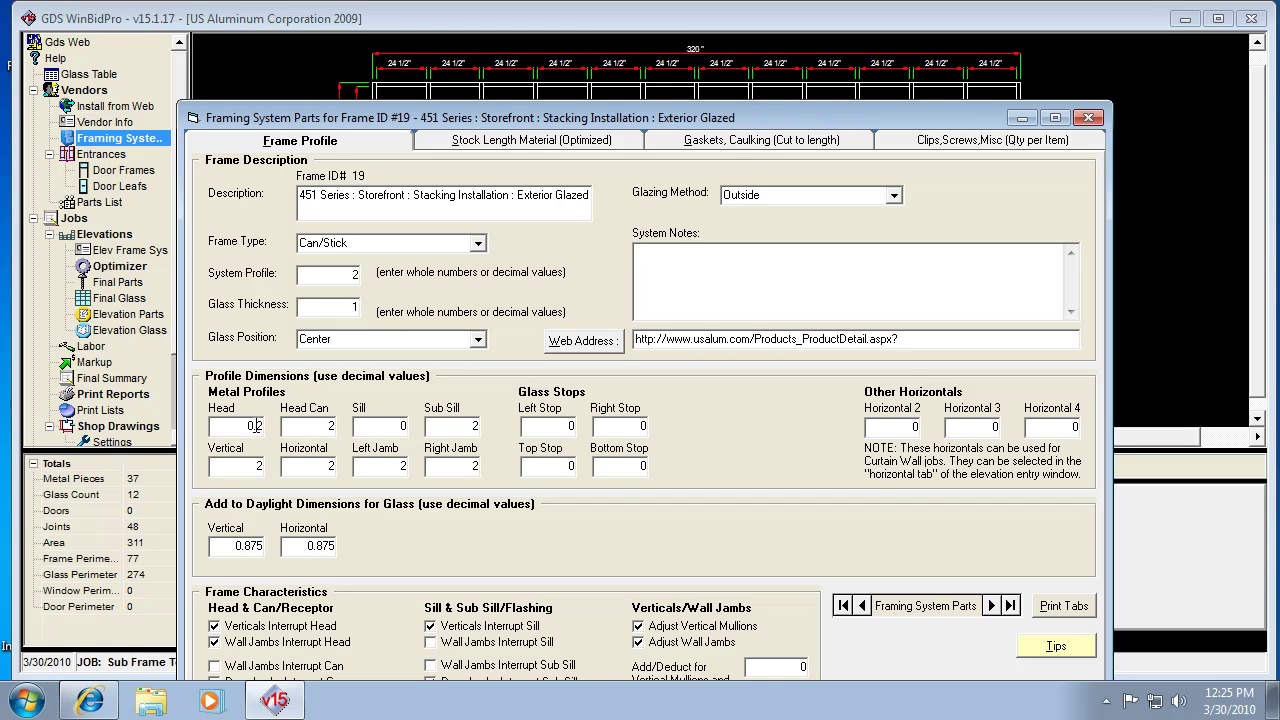
text(5)
click(393, 426)
text(0.25)
Enable Wall Jambs Interrupt Sill and disable Door Jambs Interrupt Sub Sill in the frame characteristics.
drag(547, 118, 529, 60)
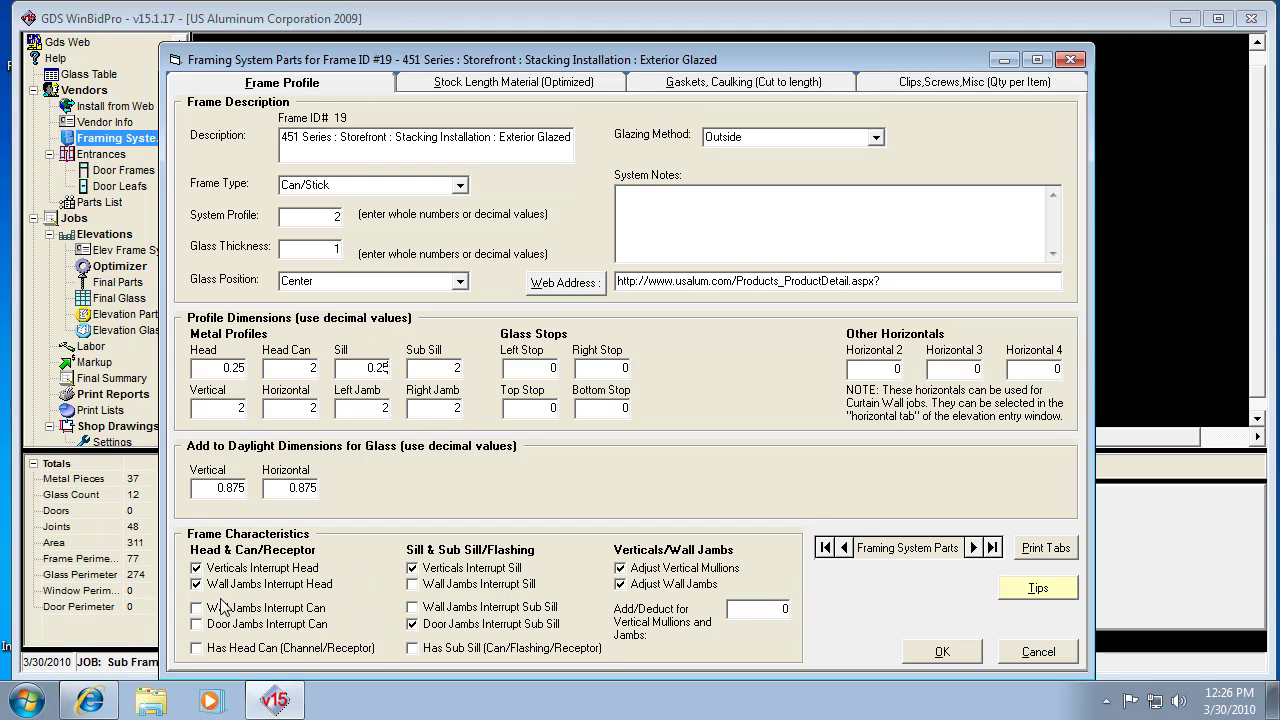
click(413, 586)
click(413, 625)
drag(636, 61, 667, 149)
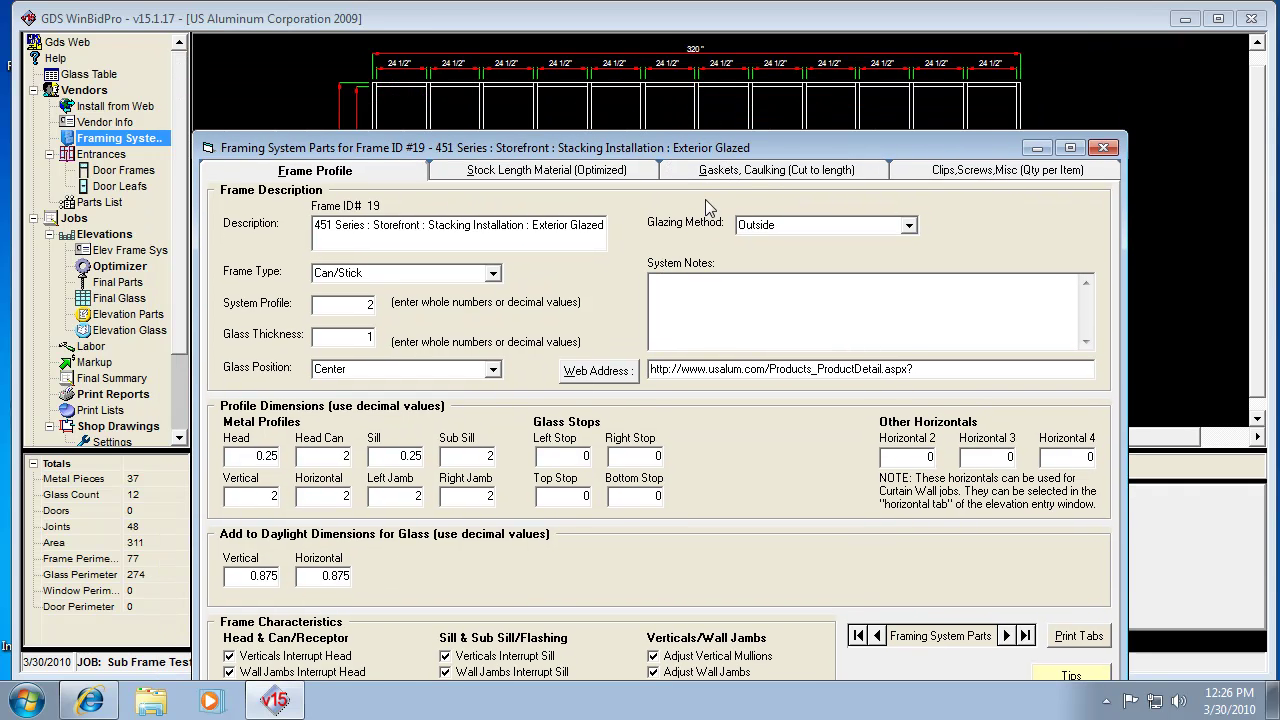
click(445, 670)
drag(711, 144, 719, 32)
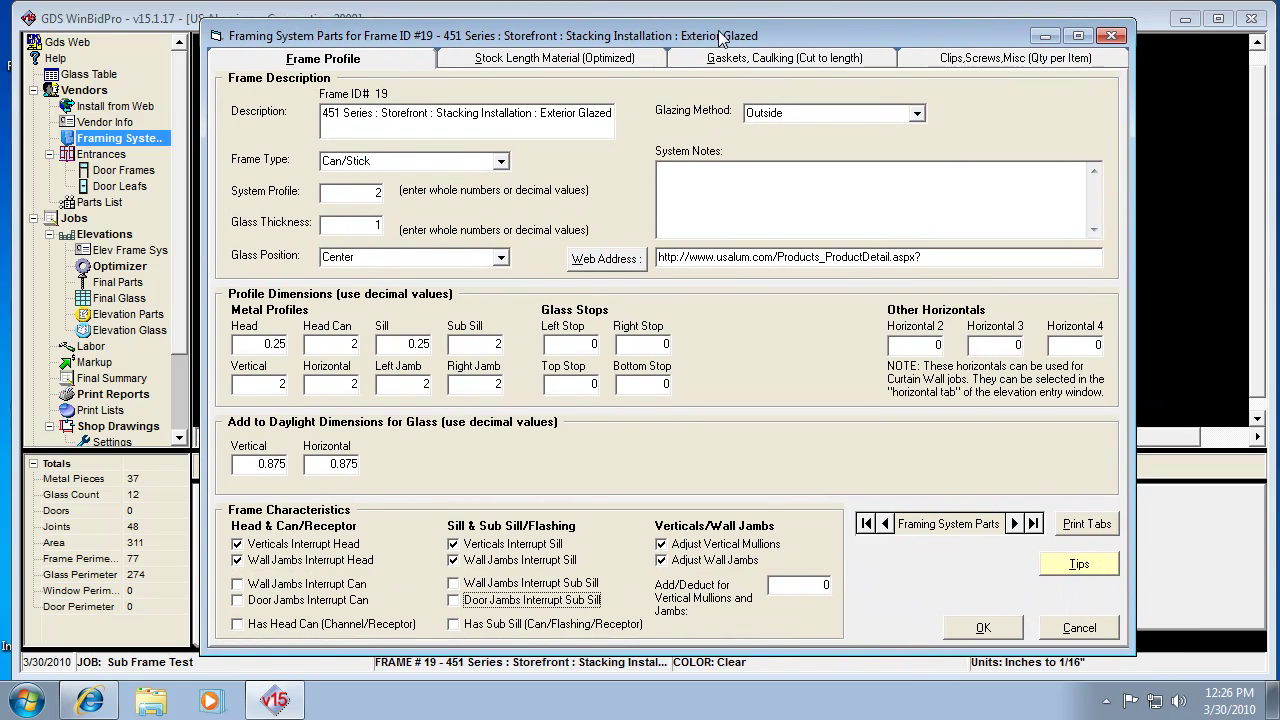
Set the add/deduct value for vertical mullions and jambs to 3.
click(801, 587)
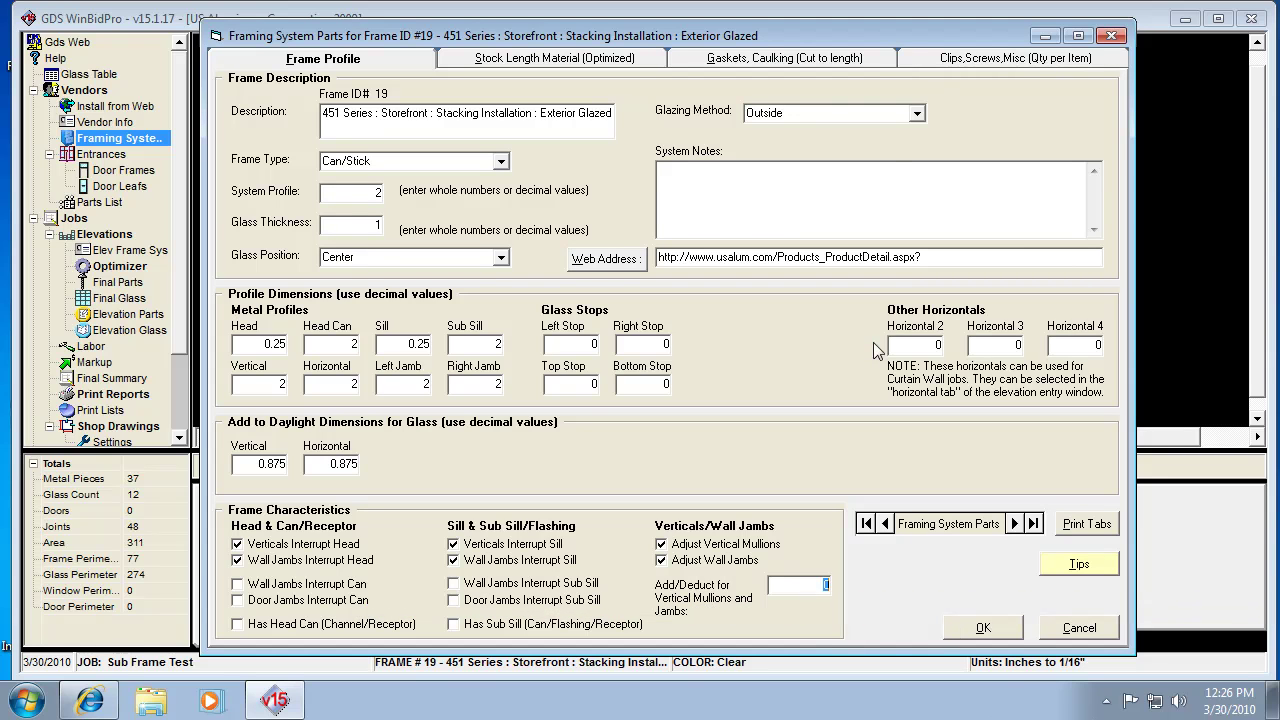
drag(900, 33, 756, 136)
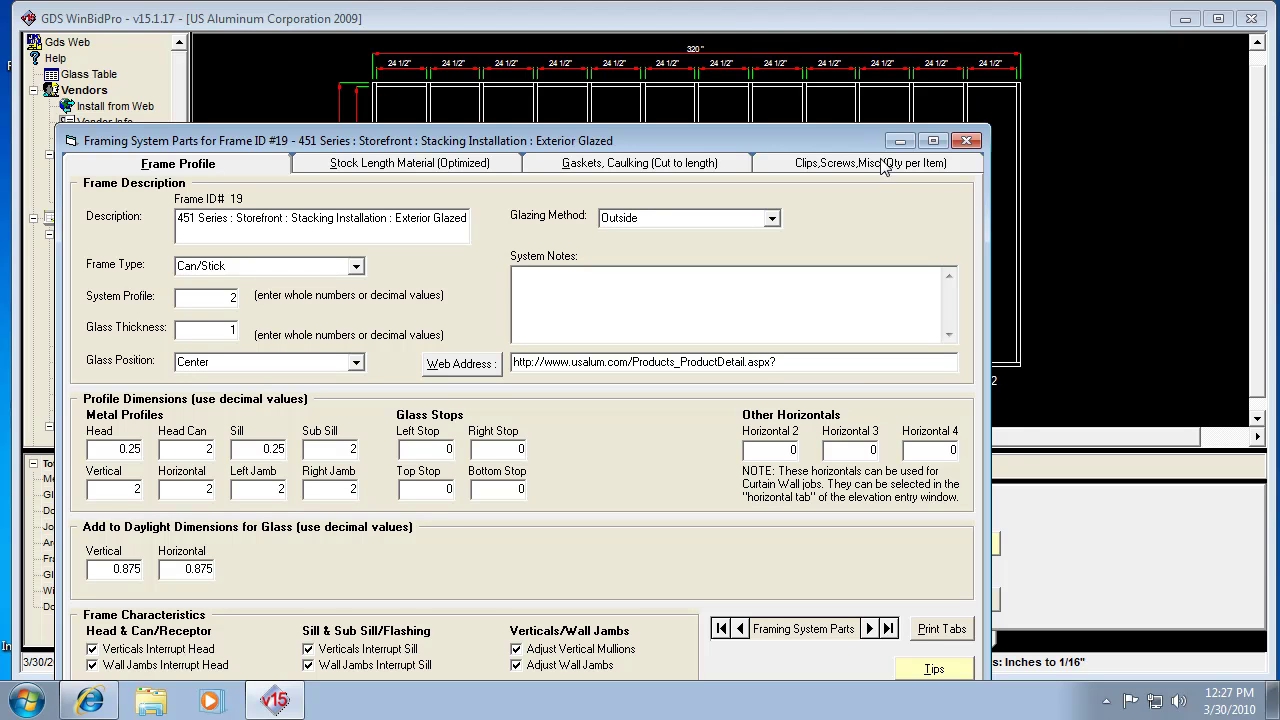
drag(853, 139, 888, 56)
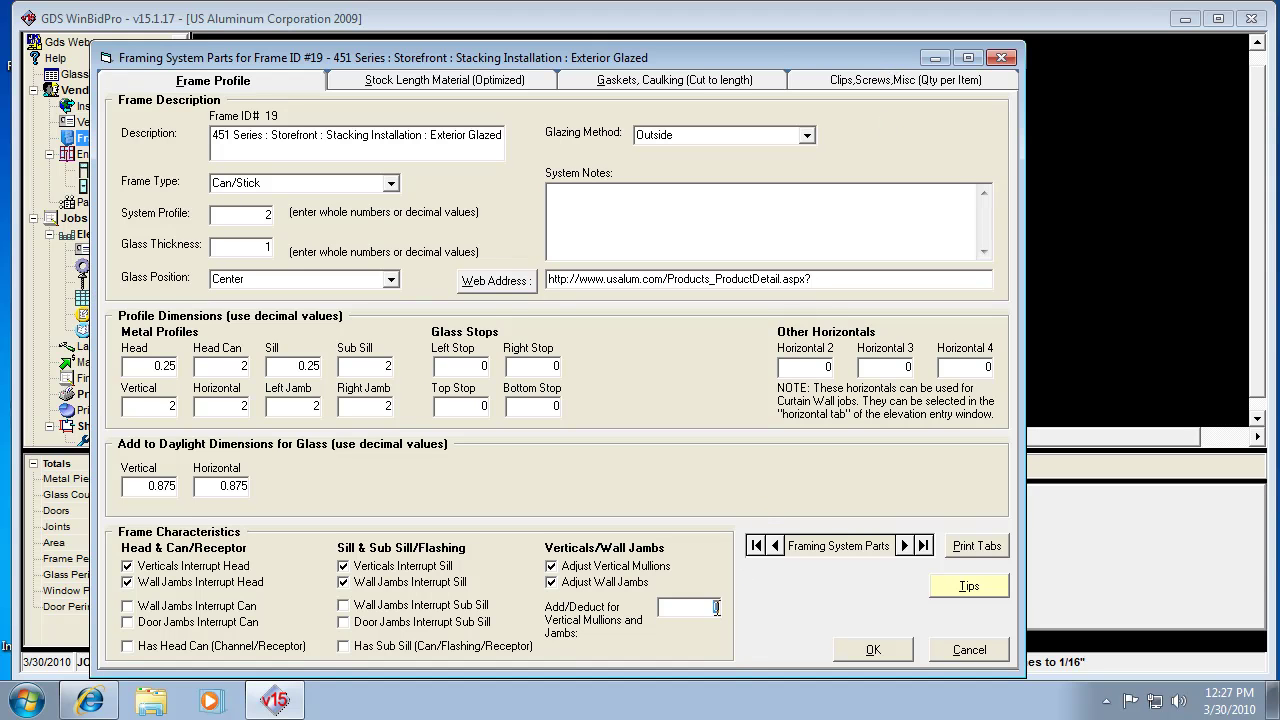
mouse_move(715, 608)
text(3)
Insert sub sill part AF401 from the parts list as the first head receptor in the stock length material.
click(465, 81)
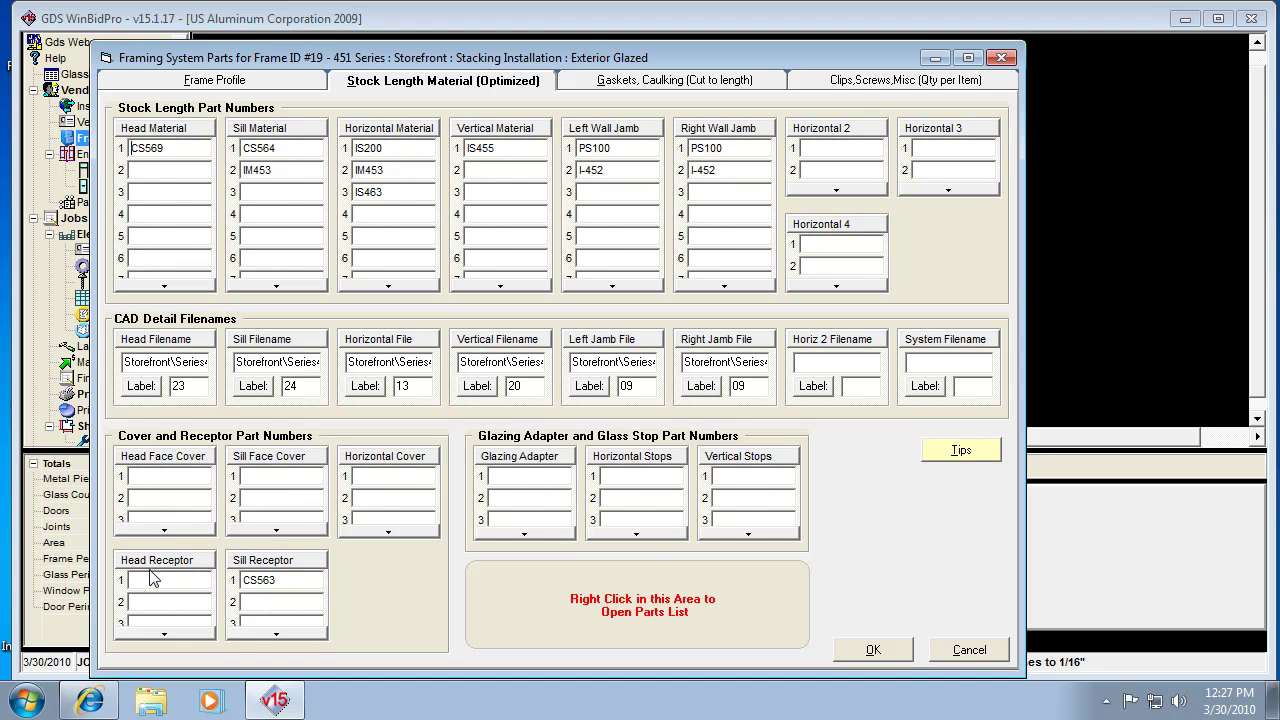
click(274, 580)
right_click(485, 590)
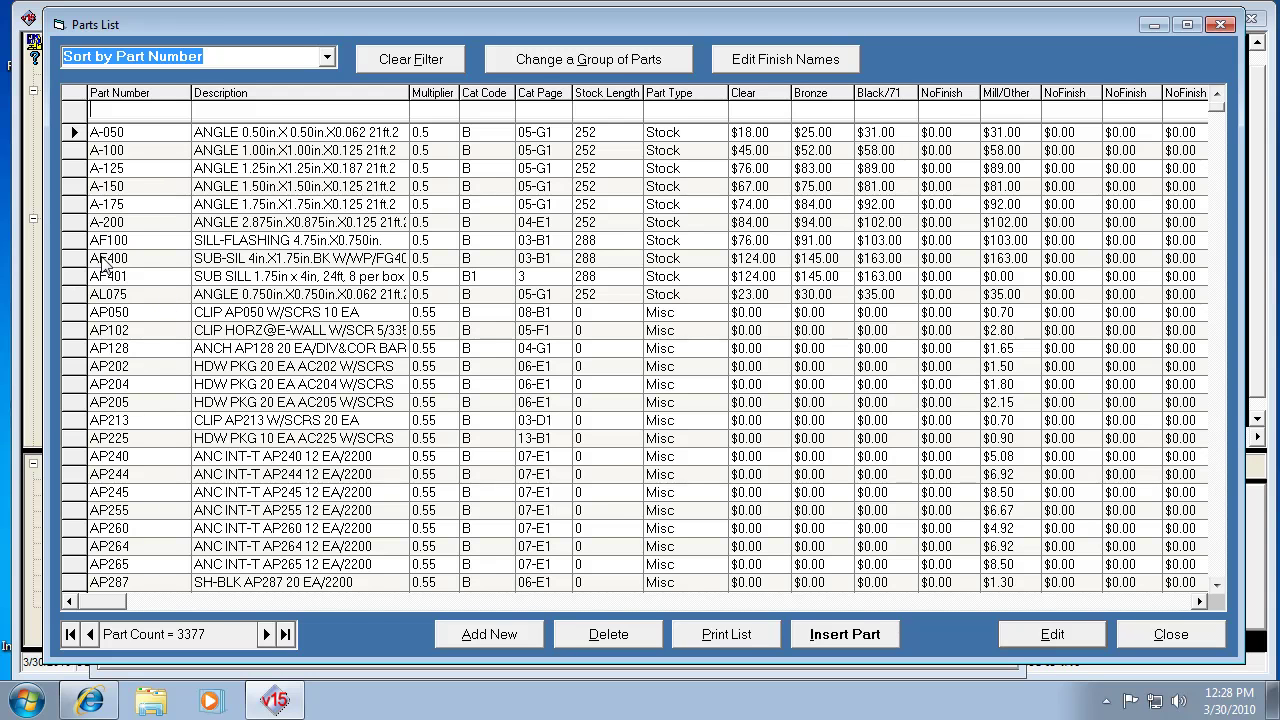
click(73, 276)
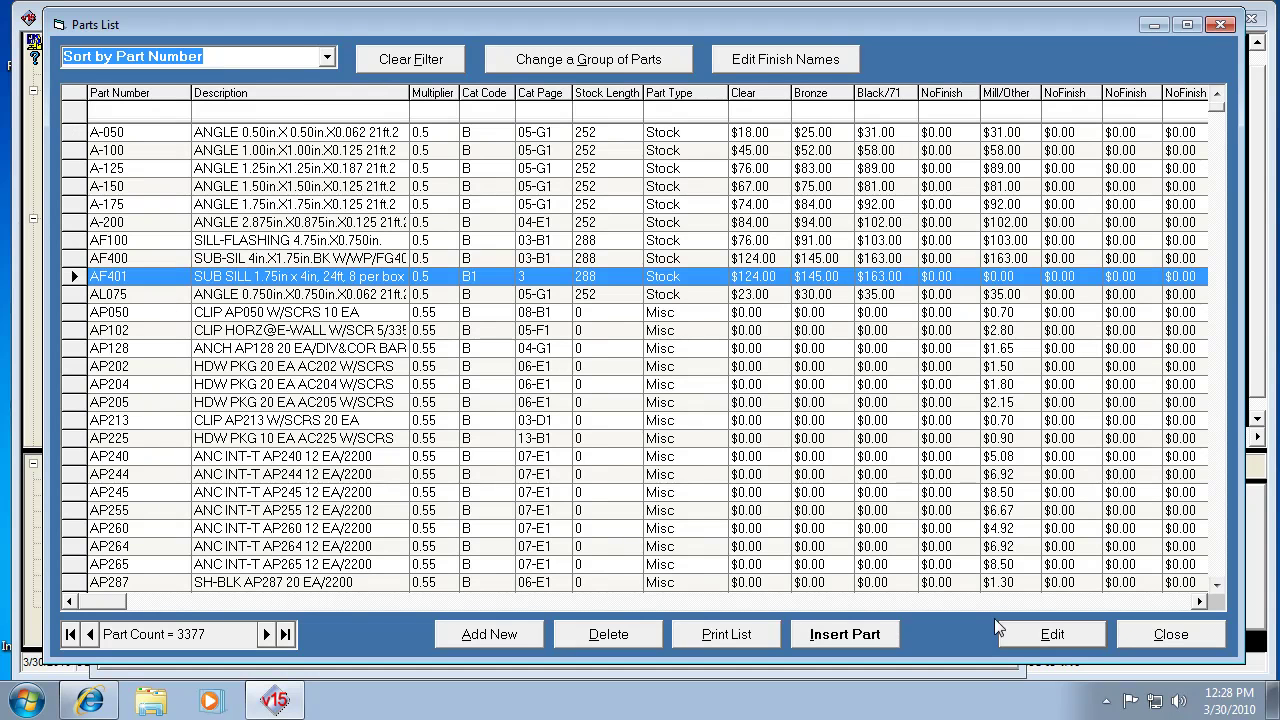
click(882, 640)
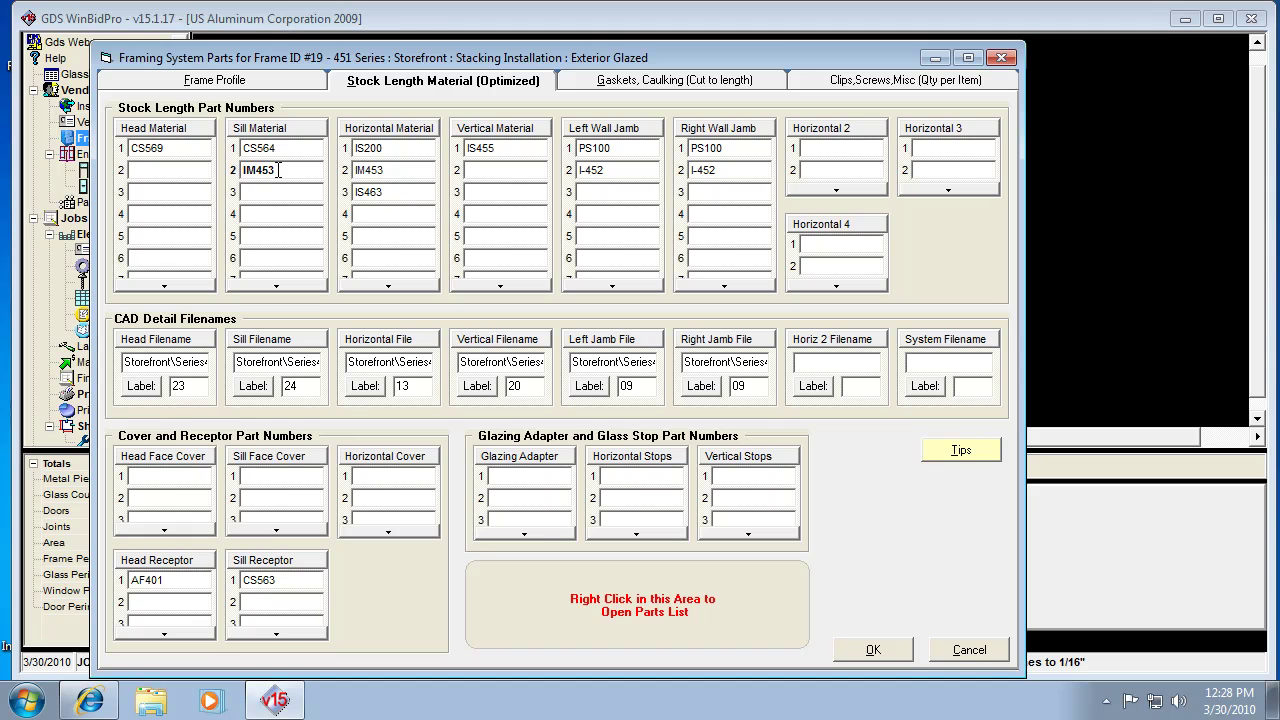
Remove part IM453 from the sill material, save the framing system and redraw the elevation.
drag(278, 170, 228, 185)
key(Delete)
click(274, 580)
click(866, 658)
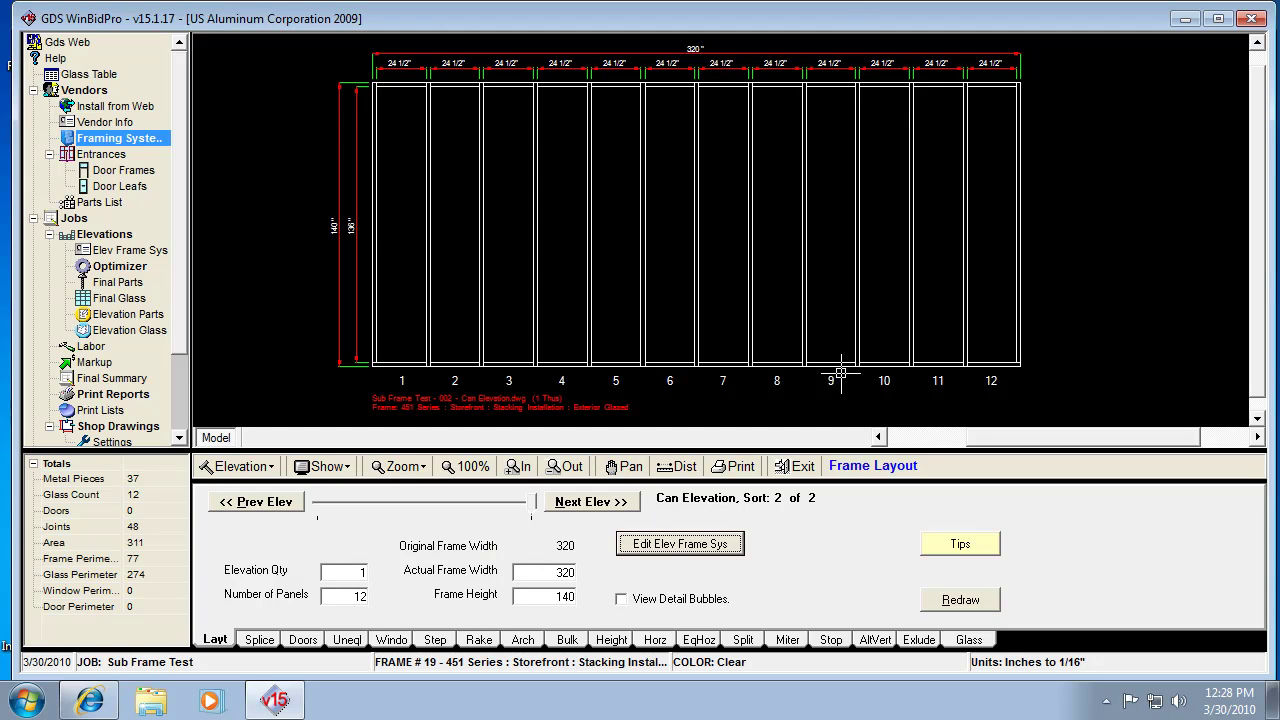
click(951, 607)
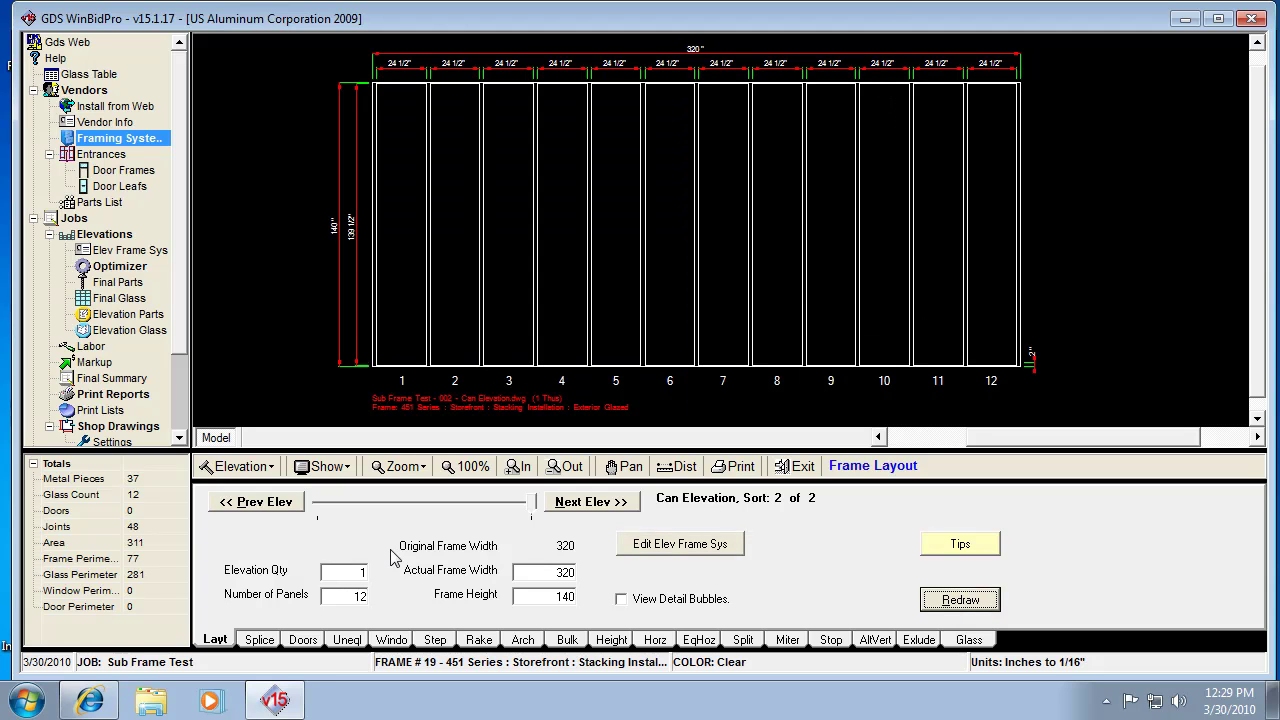
Enable Has Head Can and Has Sub Sill for the elevation's framing system, save it and redraw the elevation.
click(640, 548)
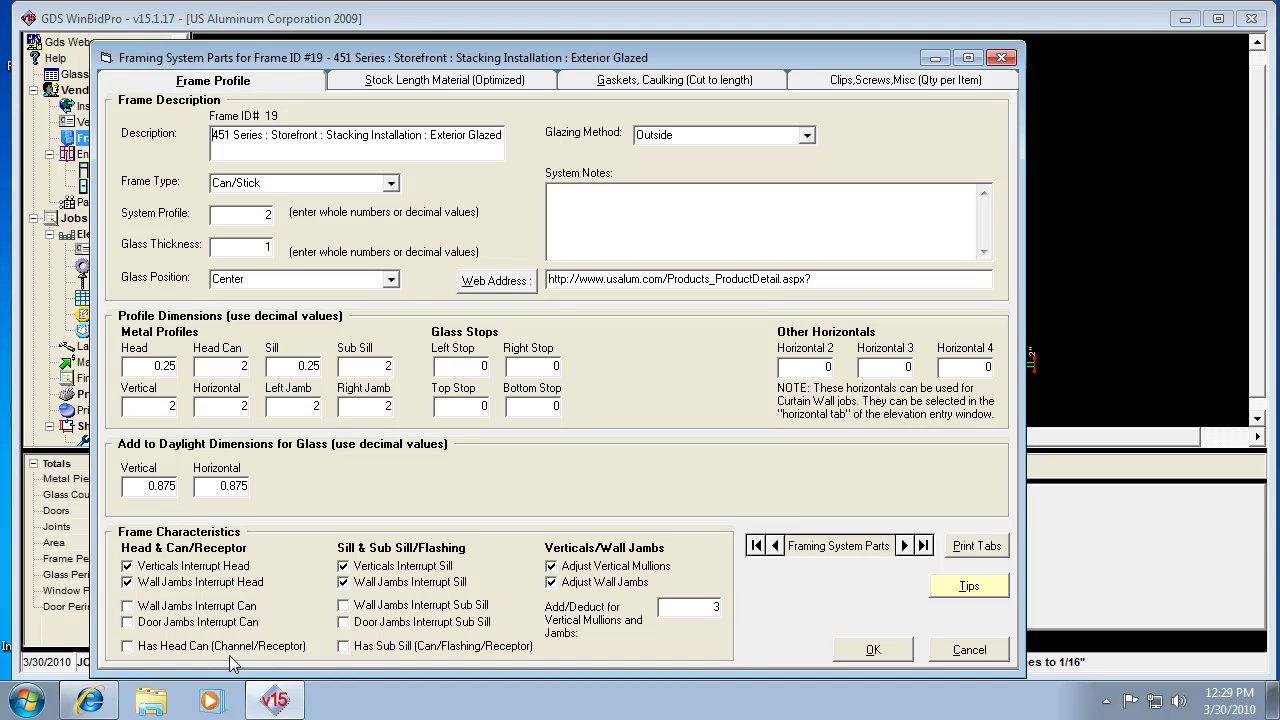
click(129, 647)
click(343, 647)
mouse_move(386, 366)
drag(890, 57, 898, 177)
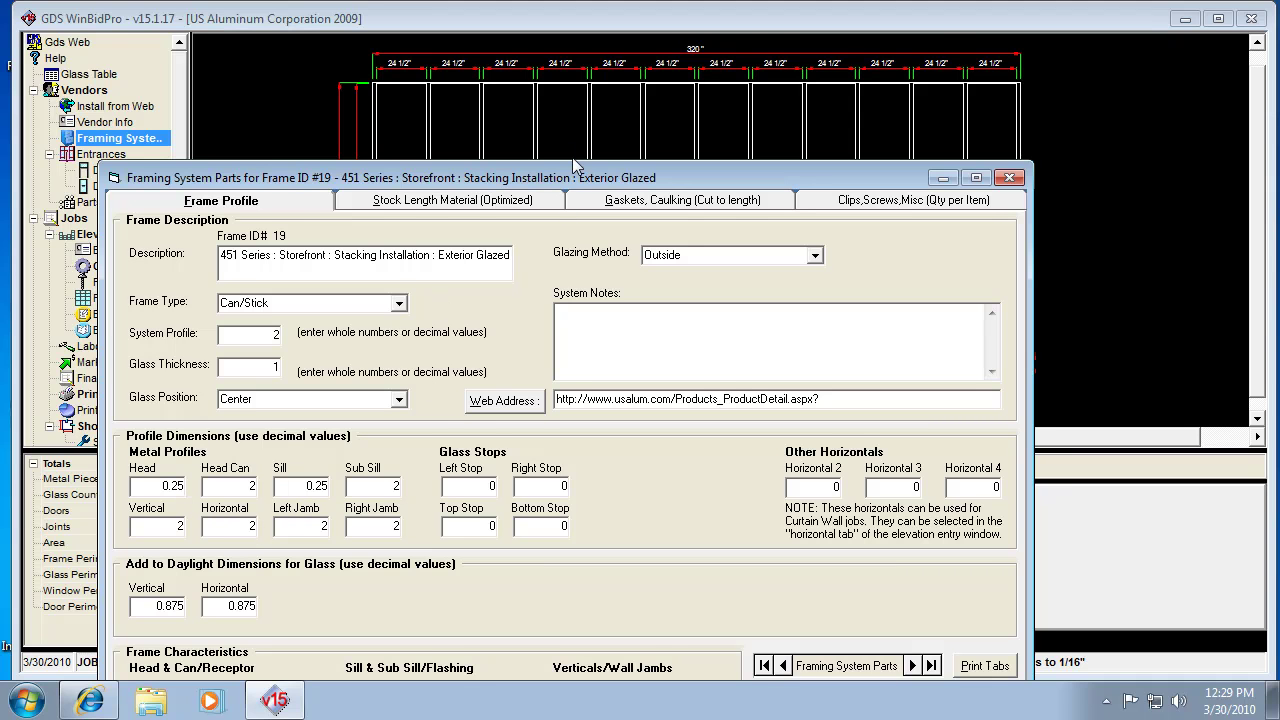
drag(576, 177, 586, 52)
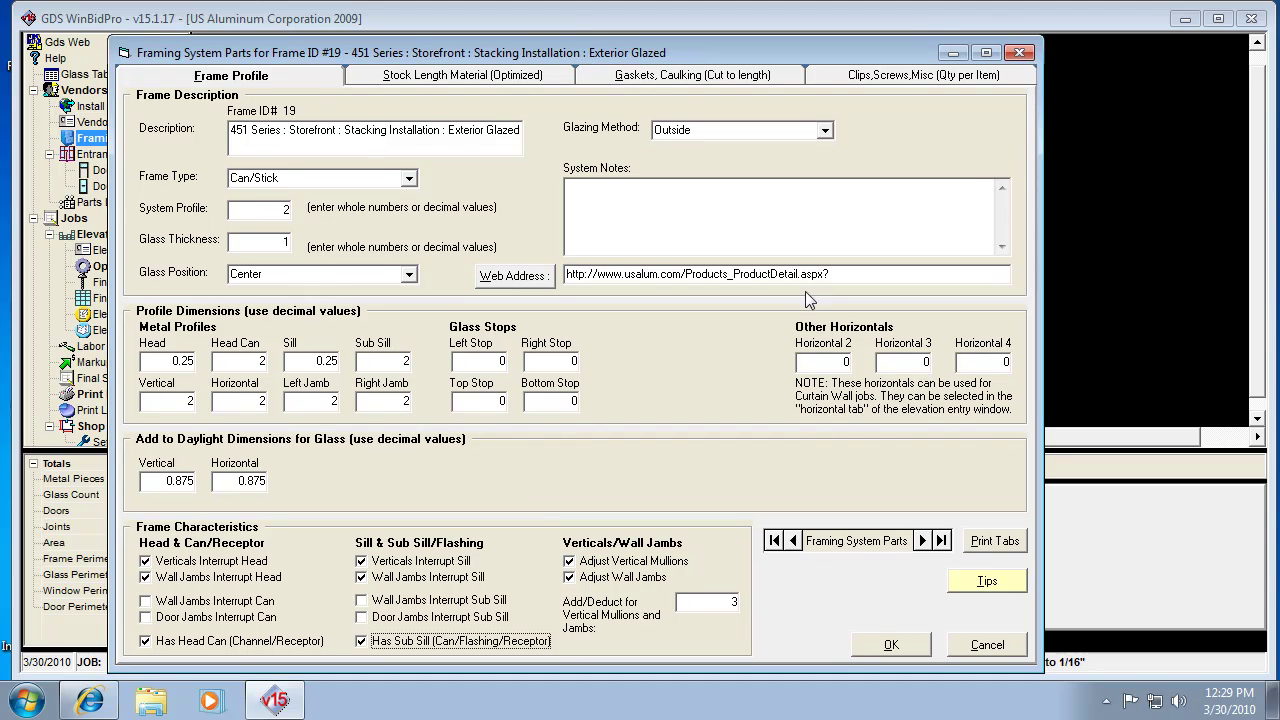
click(895, 648)
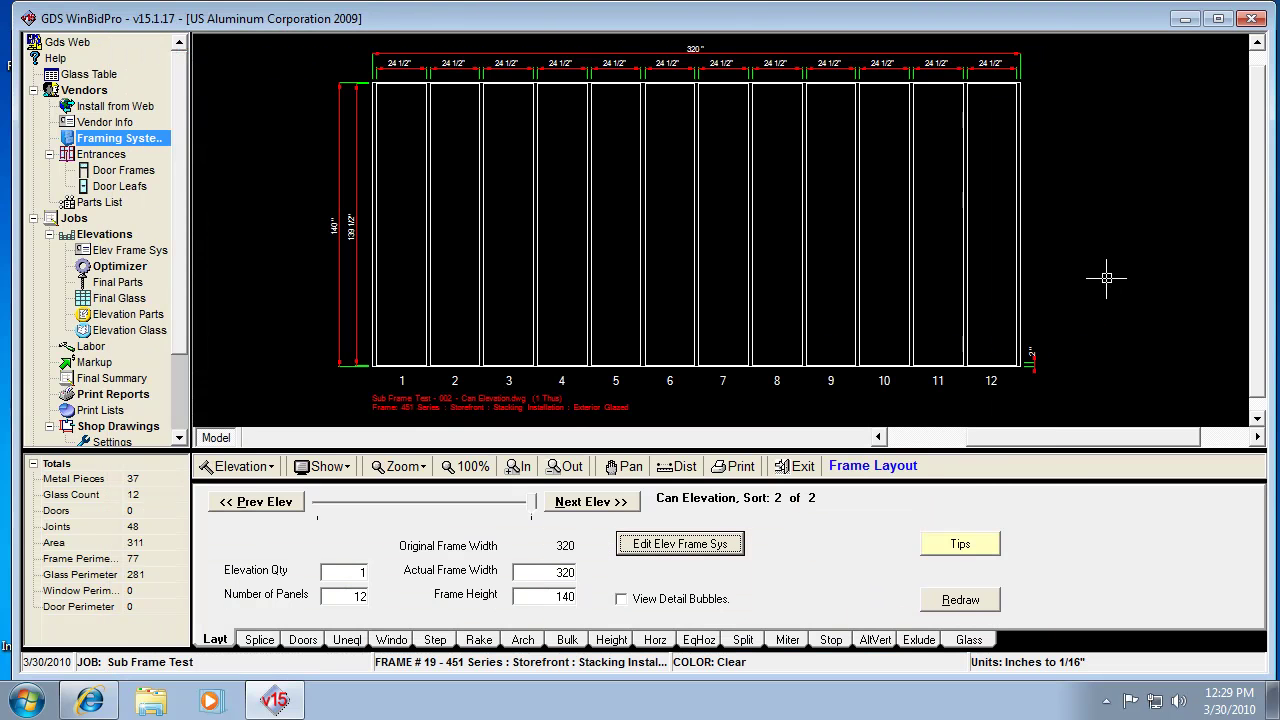
click(958, 605)
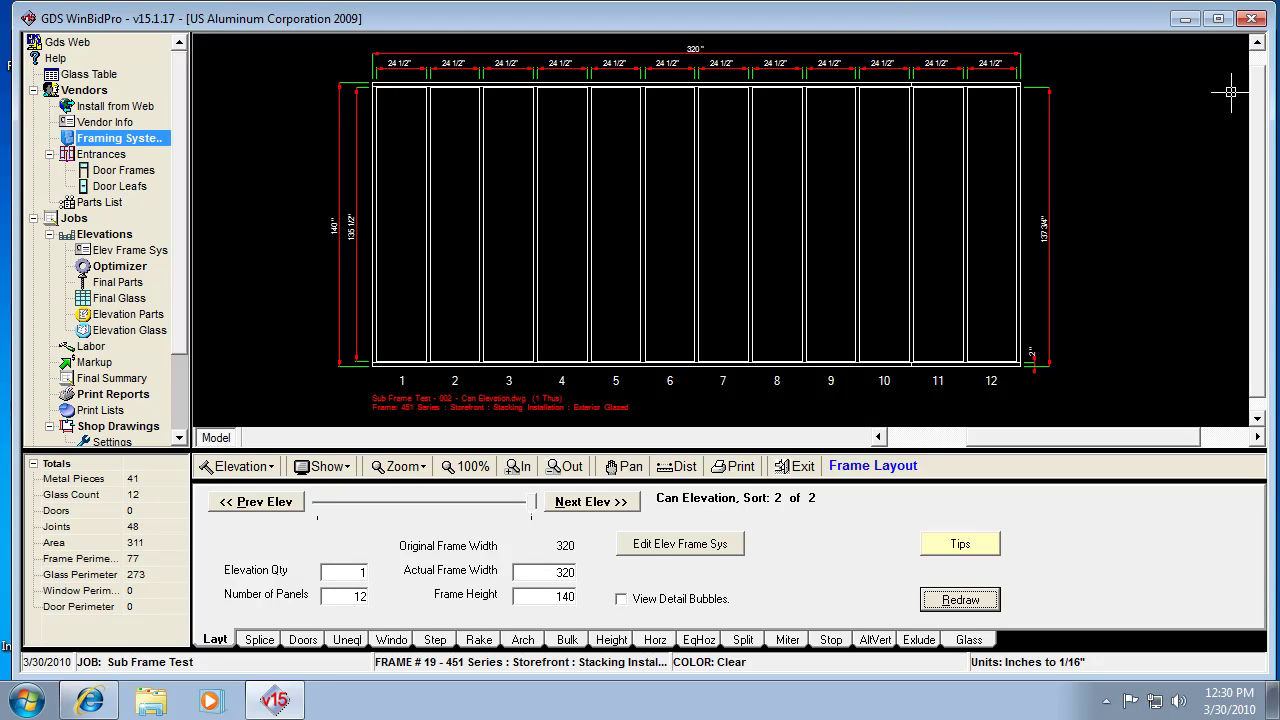
Examine the head and head can lines along the upper edge of the redrawn elevation up close.
click(1180, 112)
scroll(507, 137, up, 1)
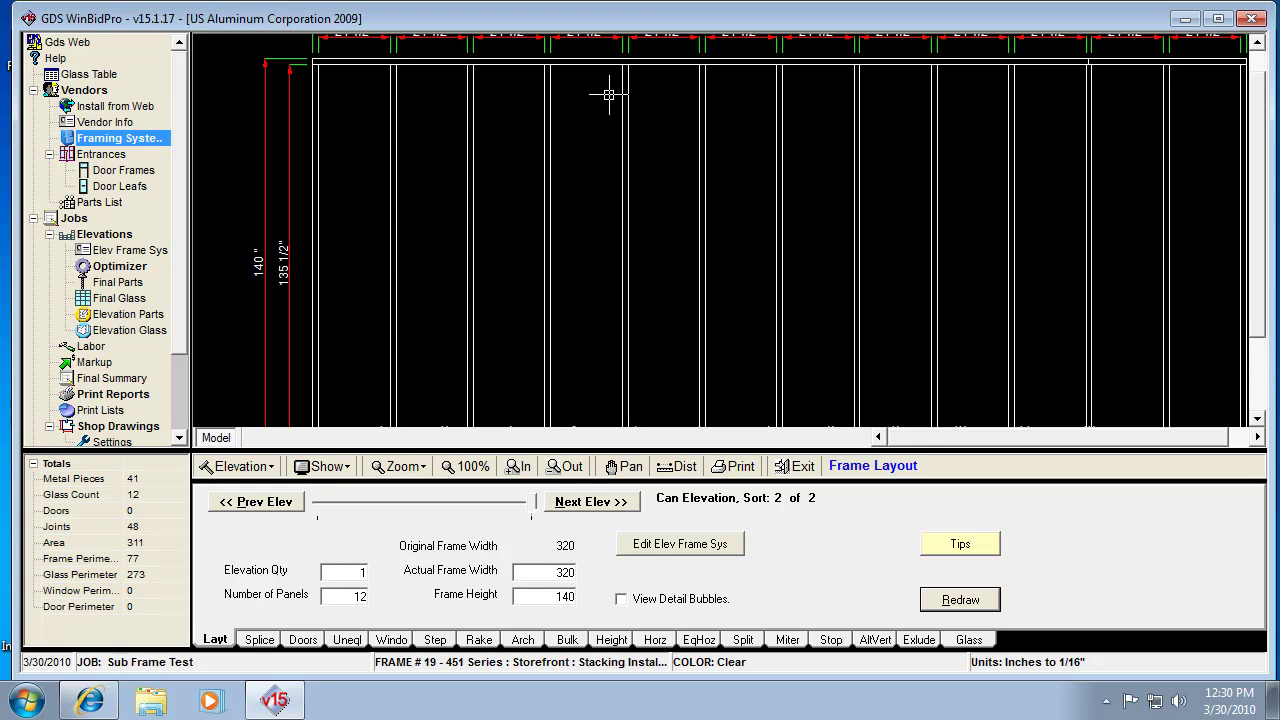
scroll(609, 95, up, 1)
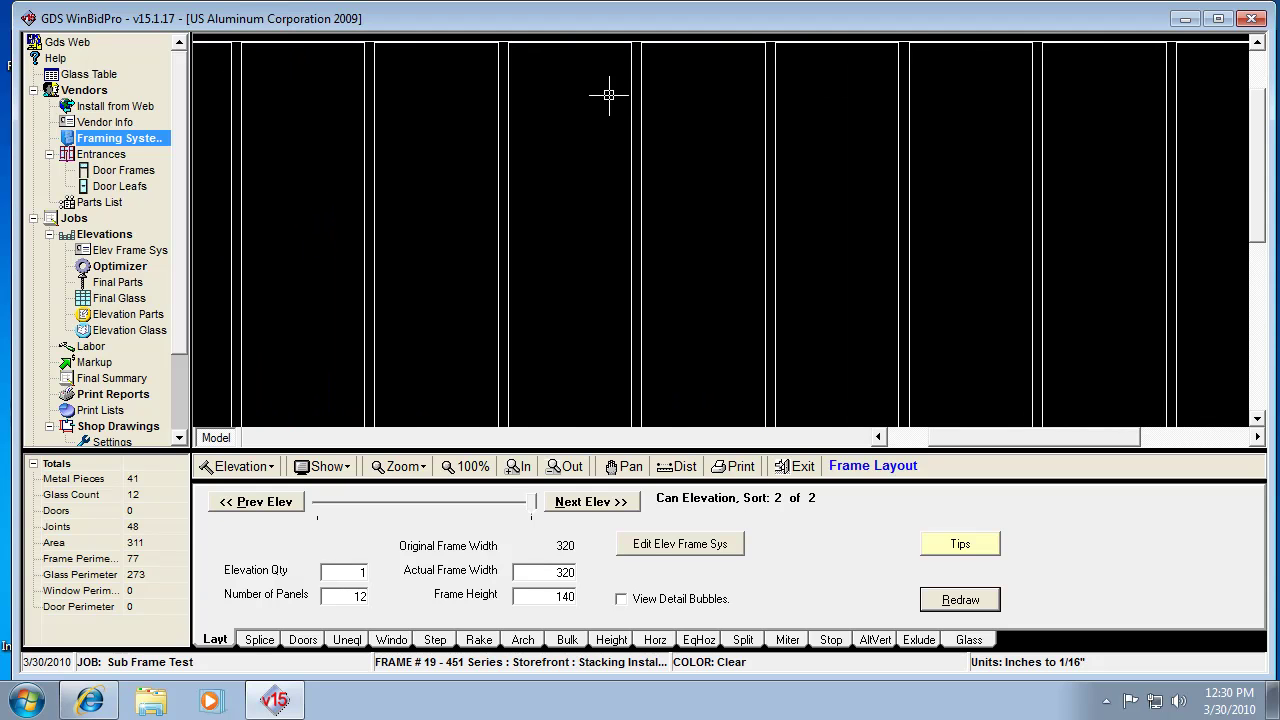
click(1257, 42)
click(1257, 42)
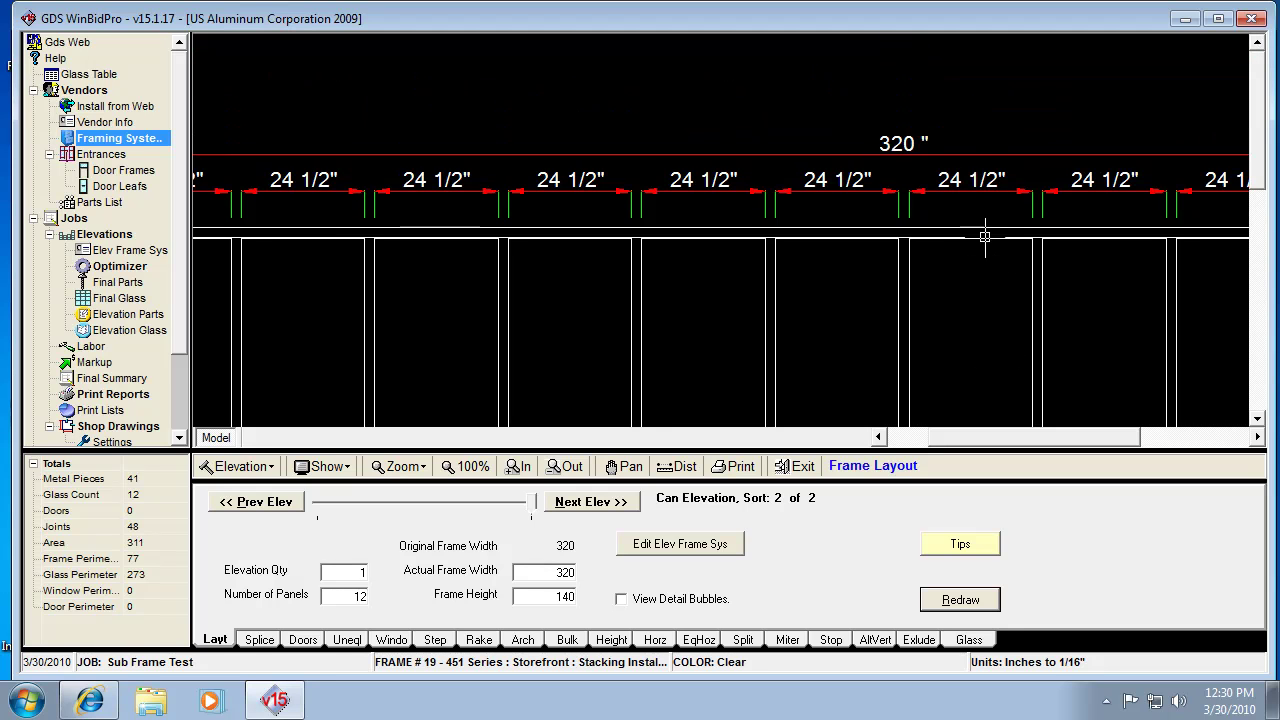
scroll(984, 236, up, 4)
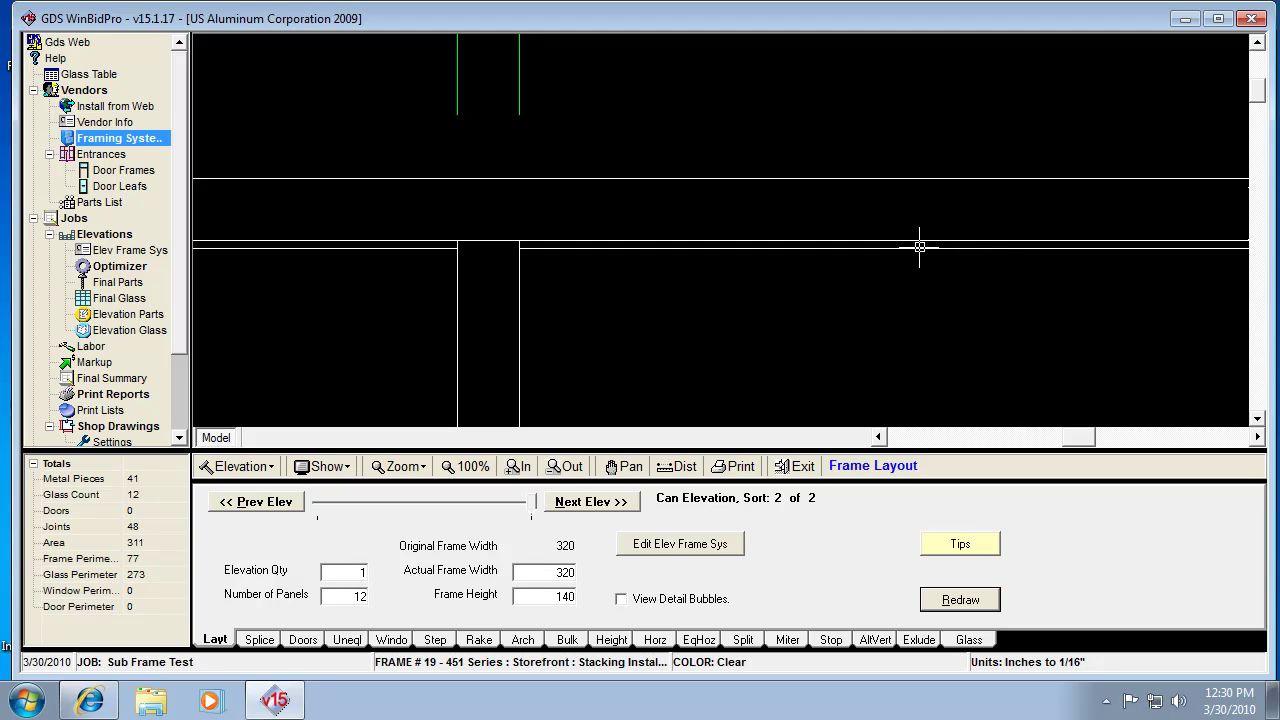
scroll(948, 255, down, 3)
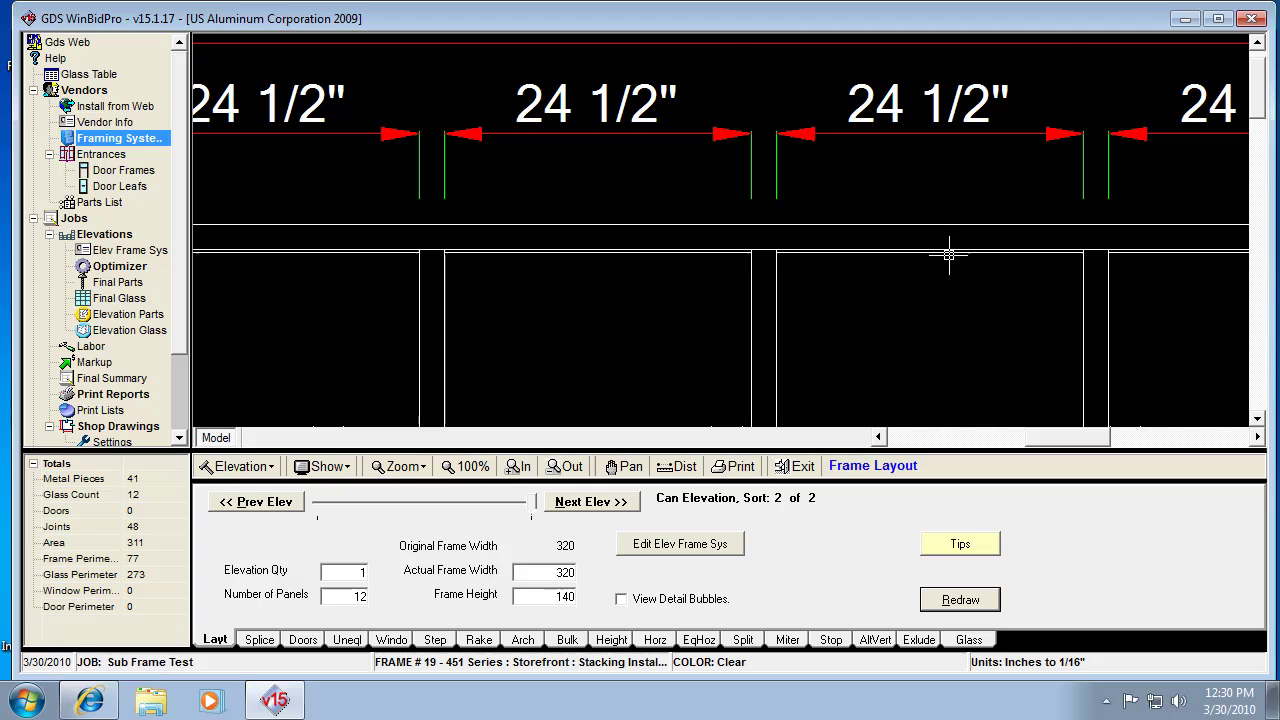